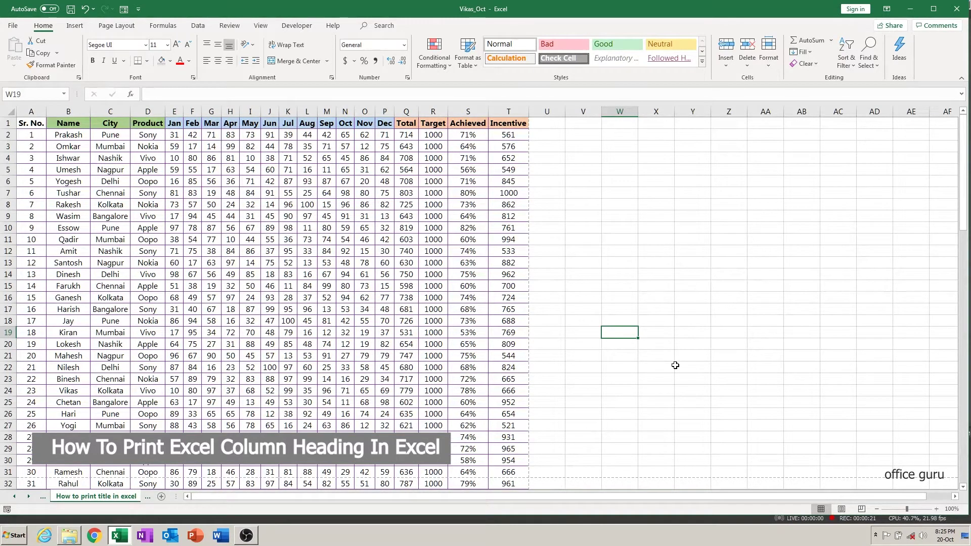
Check the extent of the sales table by jumping to its last row and back to the top.
{"action": "key", "text": "ctrl+Left"}
{"action": "key", "text": "ctrl+Left"}
{"action": "key", "text": "Right"}
{"action": "key", "text": "ctrl+Down"}
{"action": "key", "text": "Down"}
{"action": "key", "text": "ctrl+Up"}
{"action": "key", "text": "ctrl+Up"}
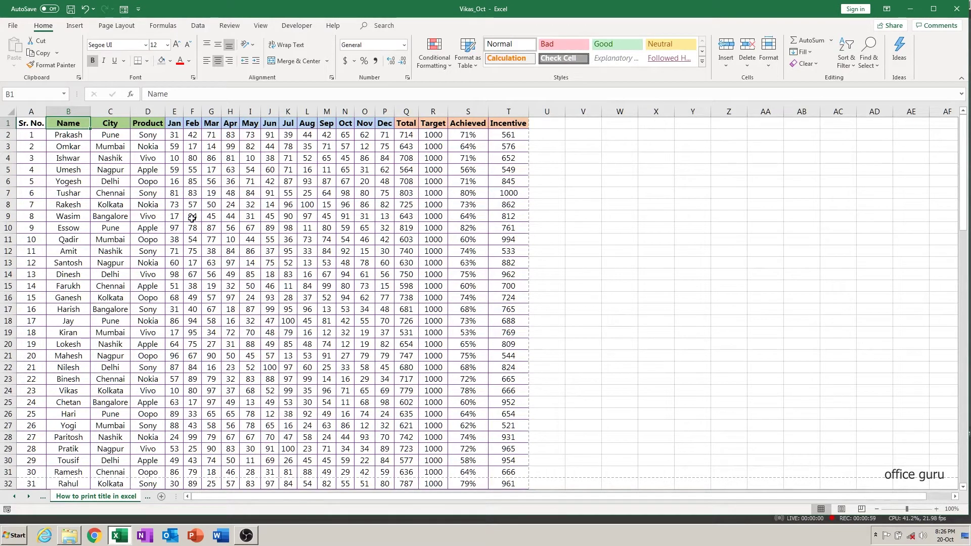
Cancel the stray 'Ctrl P' text in an empty cell and open the print preview with Ctrl+P.
{"action": "key", "text": "Right"}
{"action": "key", "text": "Right"}
{"action": "key", "text": "Right"}
{"action": "key", "text": "Right"}
{"action": "key", "text": "Right"}
{"action": "key", "text": "Right"}
{"action": "key", "text": "Right"}
{"action": "key", "text": "Right"}
{"action": "key", "text": "Right"}
{"action": "key", "text": "Right"}
{"action": "key", "text": "Right"}
{"action": "key", "text": "Right"}
{"action": "key", "text": "Right"}
{"action": "key", "text": "Right"}
{"action": "key", "text": "Right"}
{"action": "key", "text": "Right"}
{"action": "key", "text": "Down"}
{"action": "key", "text": "Down"}
{"action": "key", "text": "Down"}
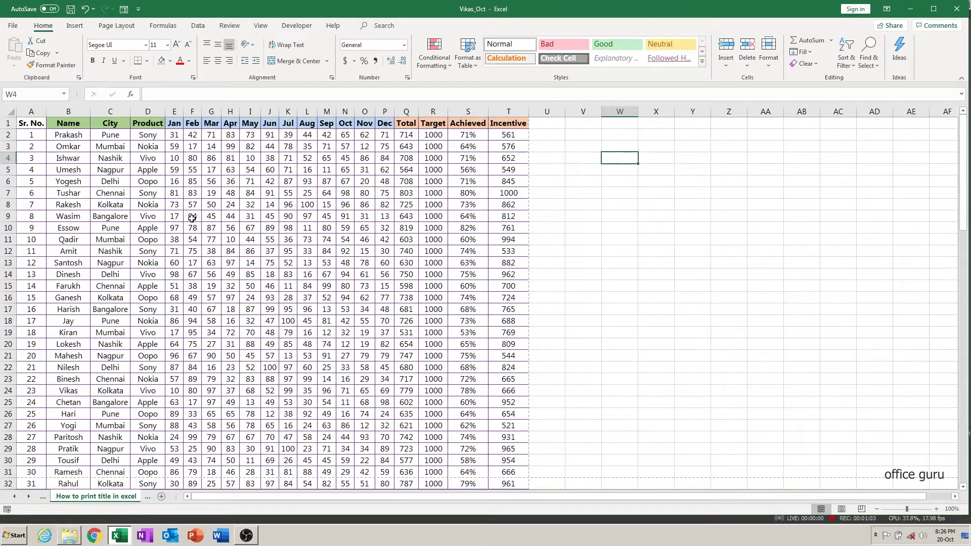
{"action": "type", "text": "Ctrl"}
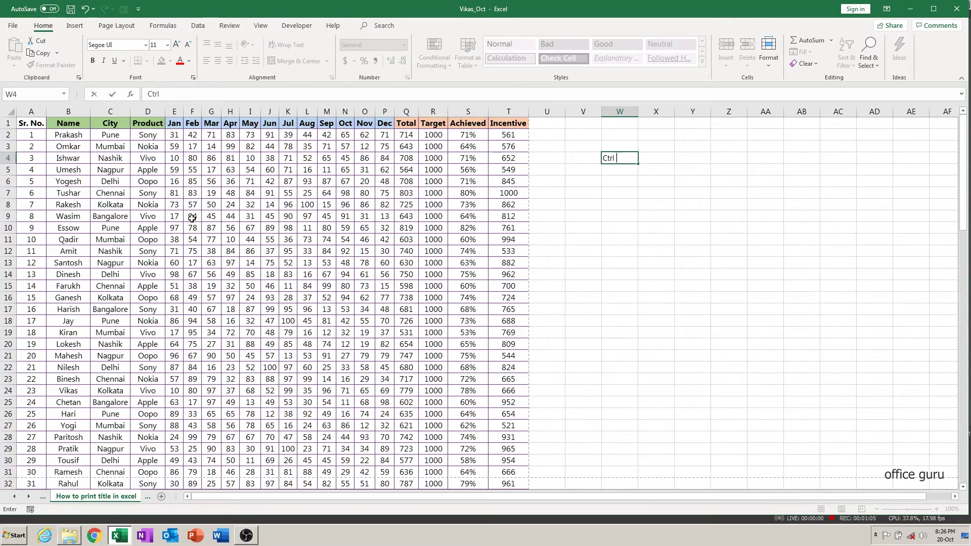
{"action": "type", "text": " P"}
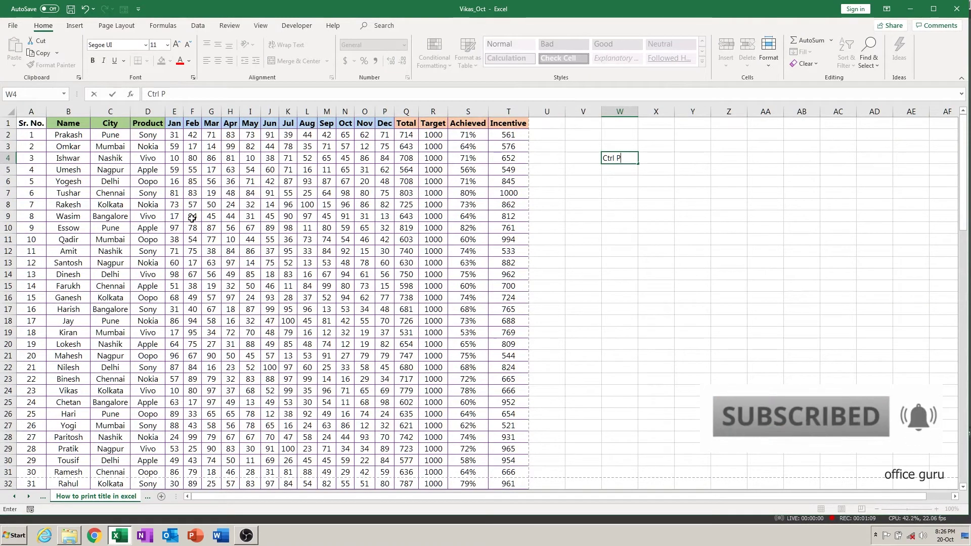
{"action": "key", "text": "Escape"}
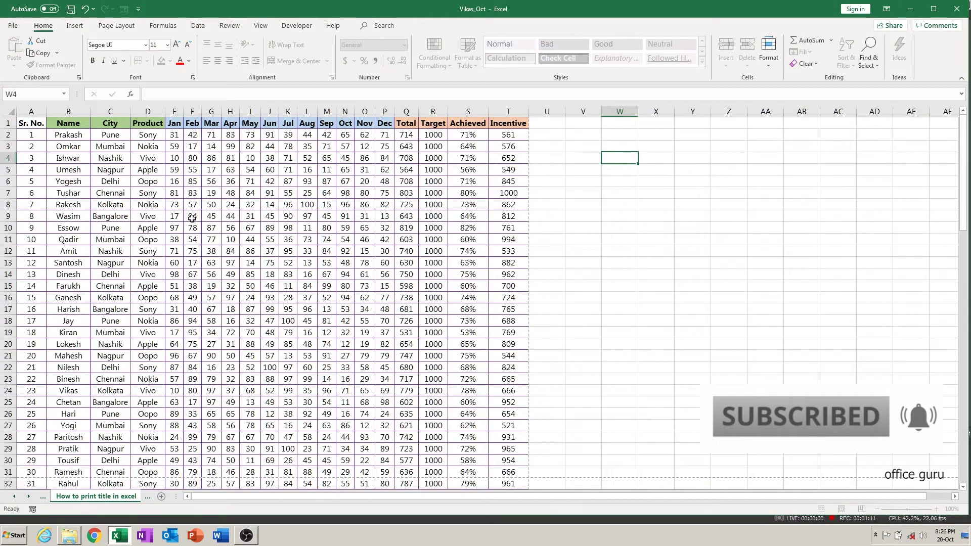
{"action": "key", "text": "Left"}
{"action": "key", "text": "Left"}
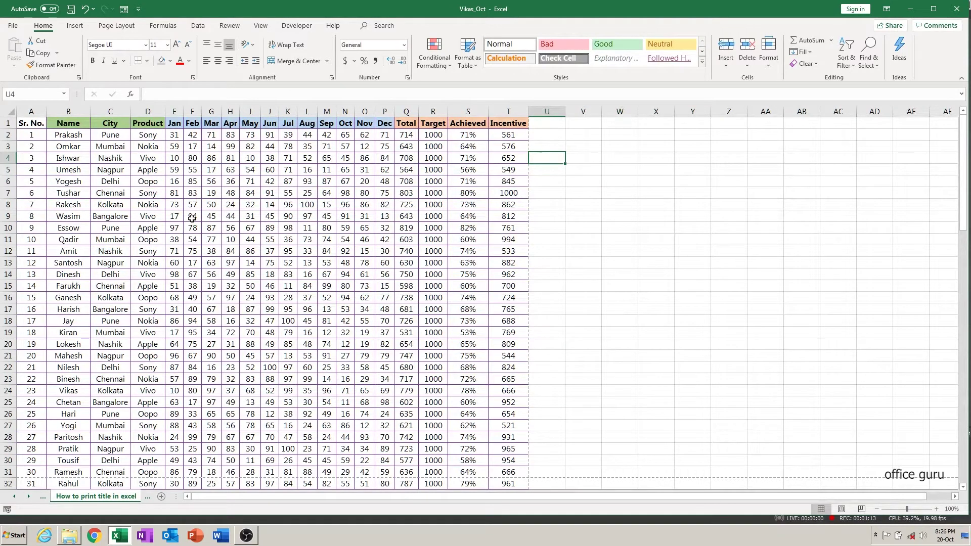
{"action": "key", "text": "ctrl+p"}
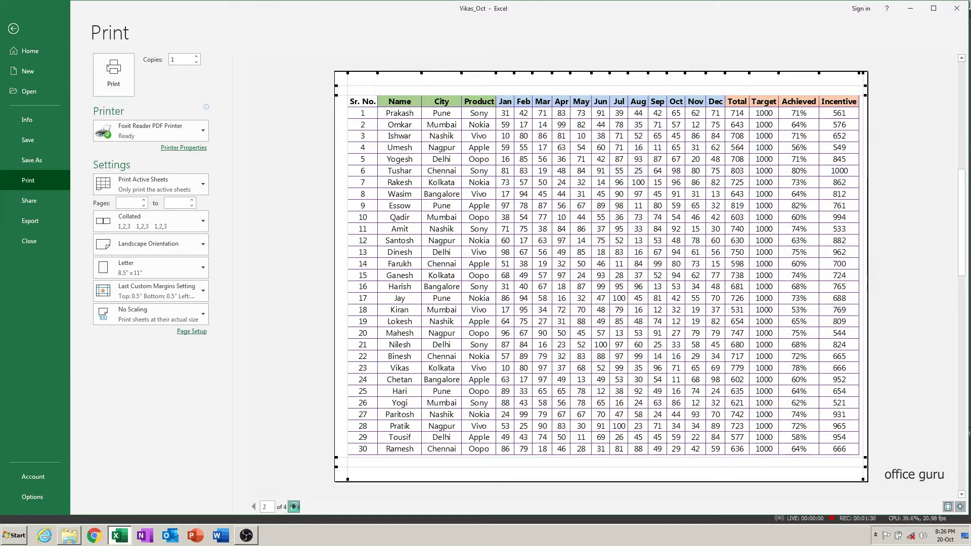
Page through the preview to page 4 of 4, showing rows 93–100 with no heading row.
{"action": "left_click", "coordinate": [294, 507]}
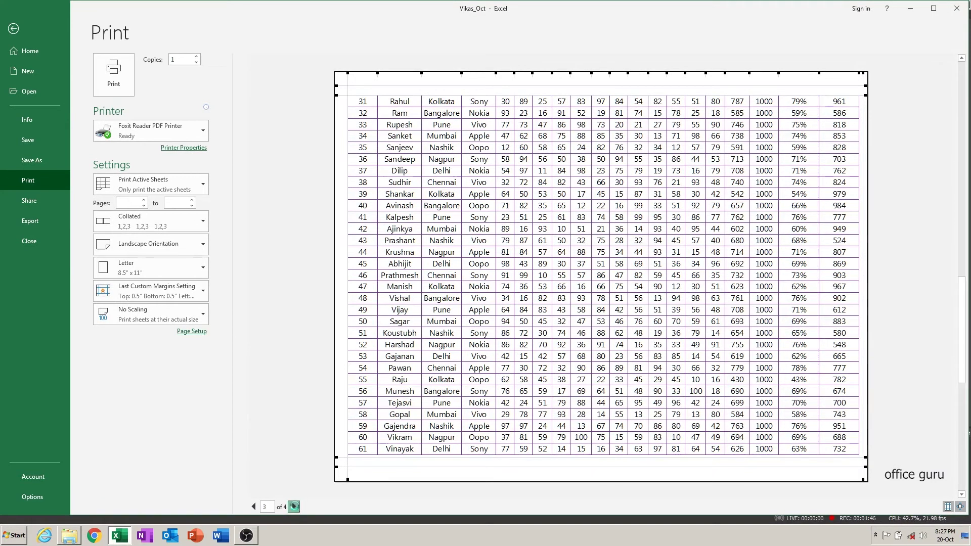
{"action": "left_click", "coordinate": [295, 508]}
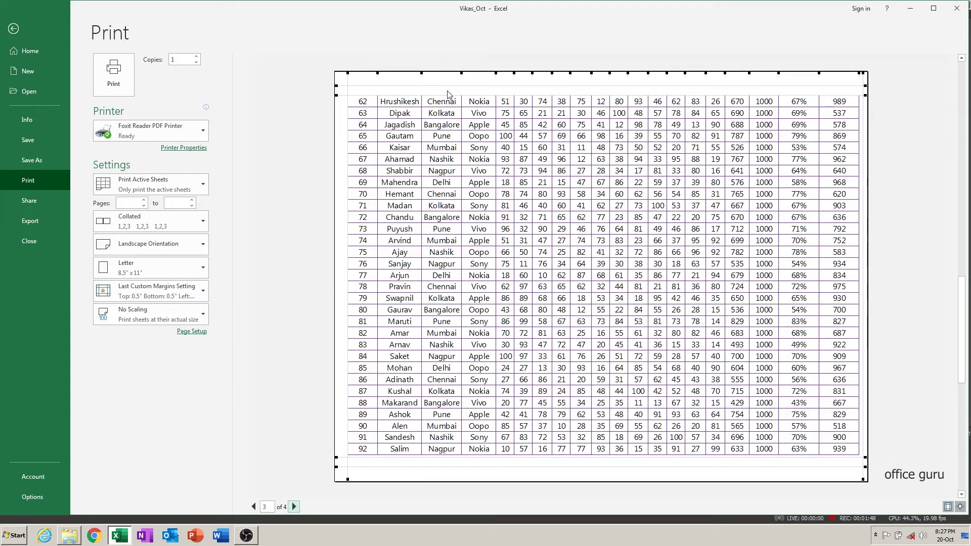
{"action": "left_click", "coordinate": [294, 508]}
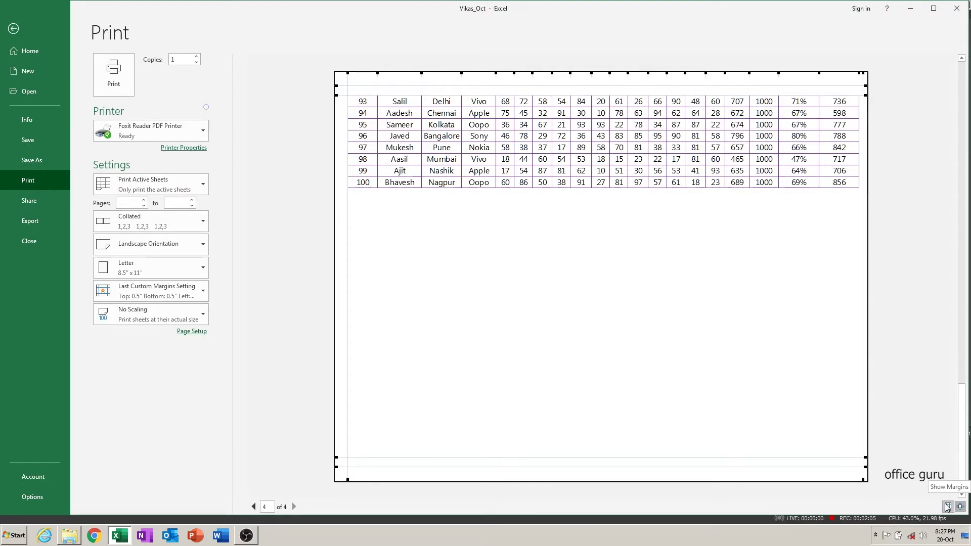
Hide the preview margins, recheck page 2 (rows 31–61) without a heading, then return to the worksheet.
{"action": "left_click", "coordinate": [948, 507]}
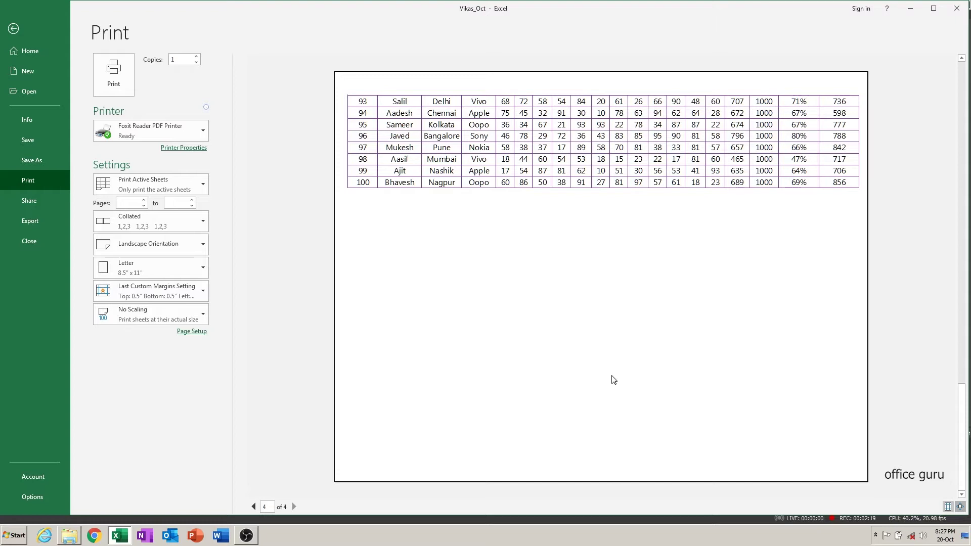
{"action": "scroll", "coordinate": [613, 379], "scroll_direction": "up", "scroll_amount": 1}
{"action": "scroll", "coordinate": [613, 379], "scroll_direction": "up", "scroll_amount": 1}
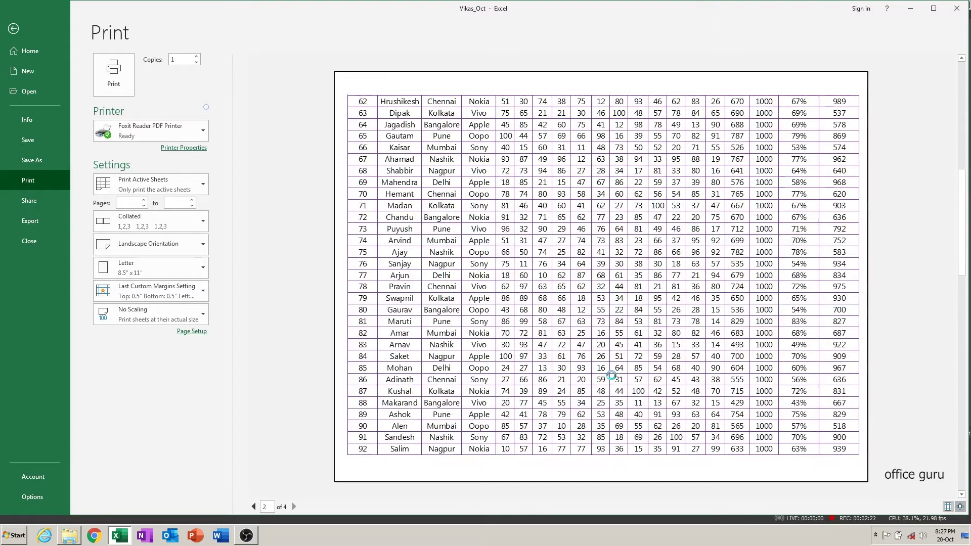
{"action": "scroll", "coordinate": [481, 275], "scroll_direction": "up", "scroll_amount": 1}
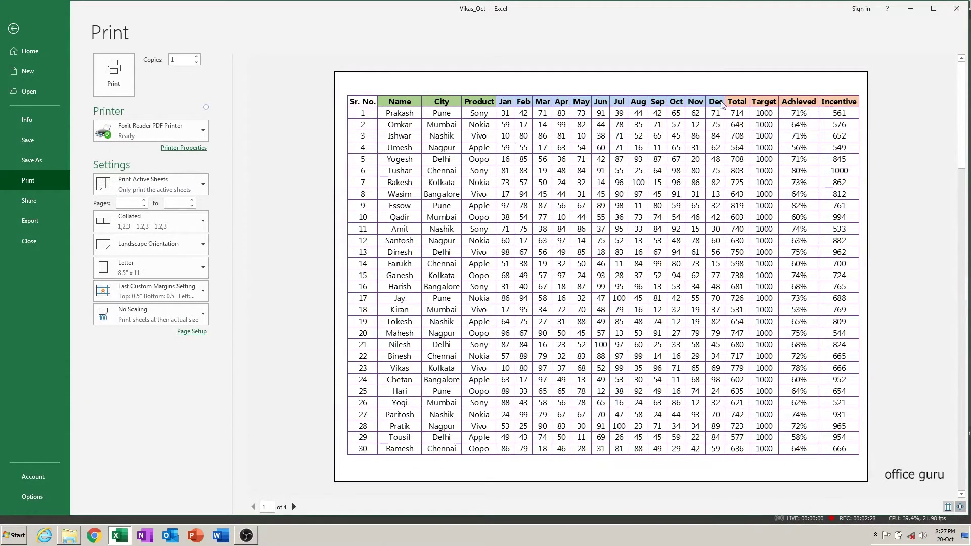
{"action": "left_click", "coordinate": [294, 507]}
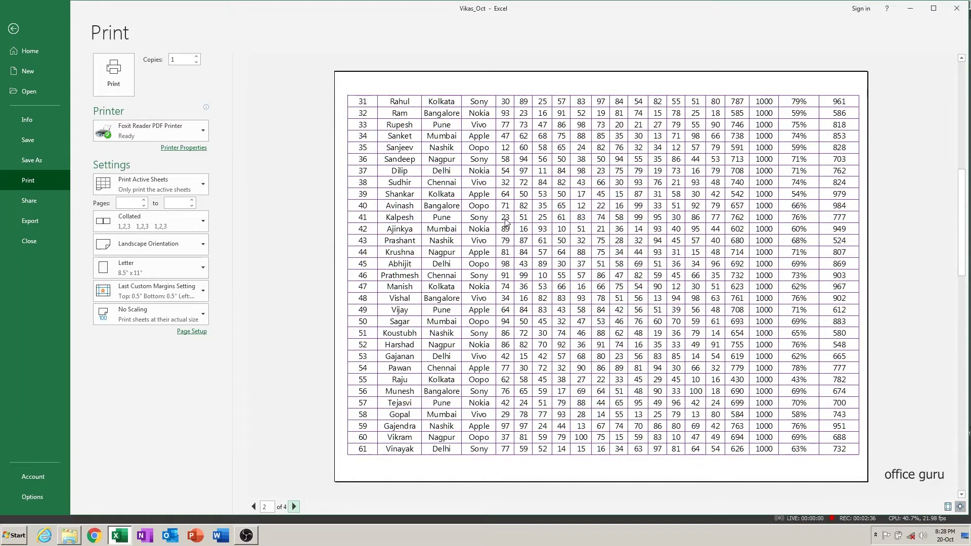
{"action": "key", "text": "Escape"}
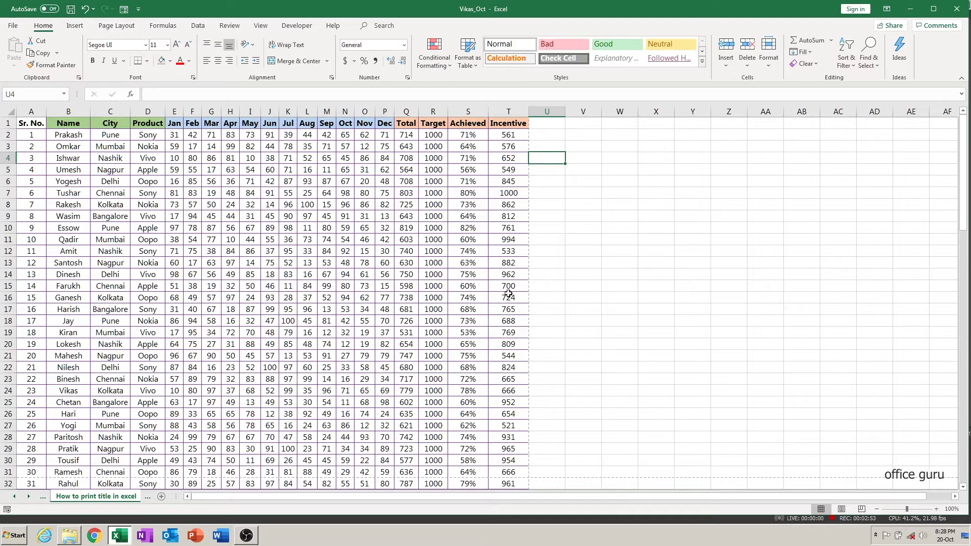
Open Page Setup from Page Layout > Margins > Custom Margins, move it aside, and show its Sheet settings.
{"action": "left_click", "coordinate": [117, 26]}
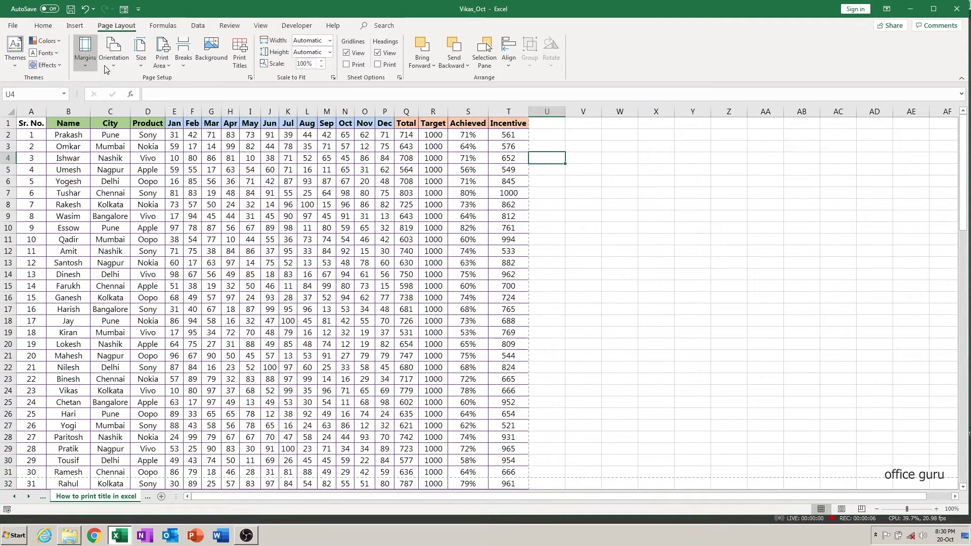
{"action": "left_click", "coordinate": [87, 64]}
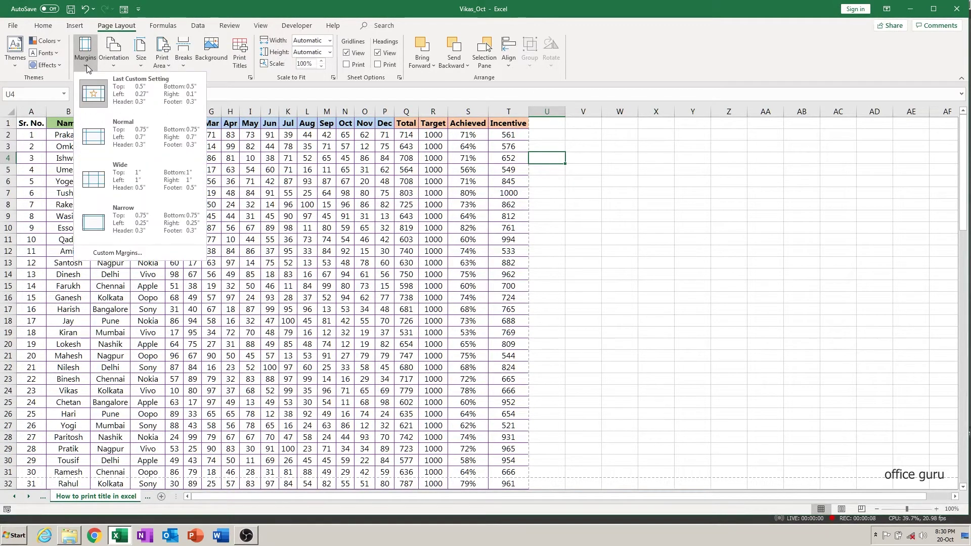
{"action": "left_click", "coordinate": [133, 254]}
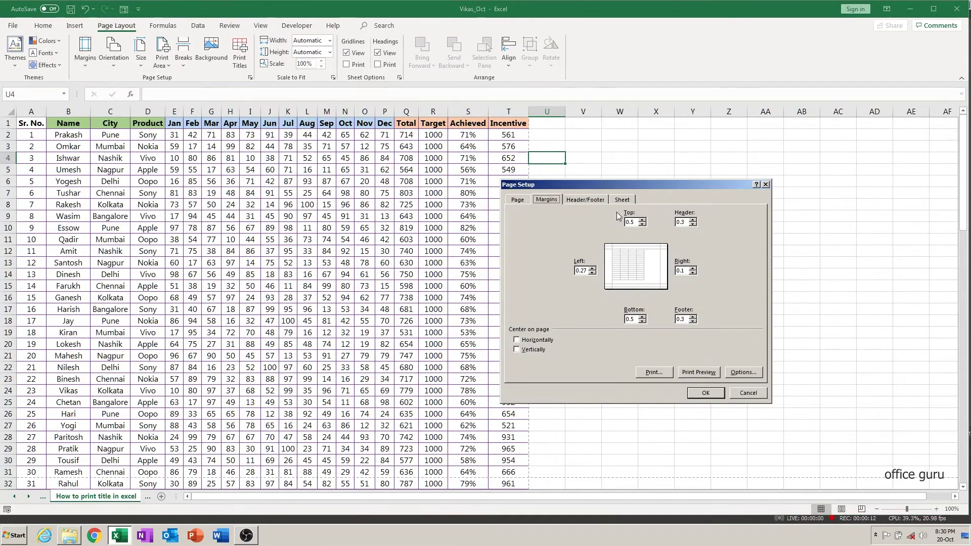
{"action": "left_click_drag", "start_coordinate": [585, 184], "coordinate": [676, 148]}
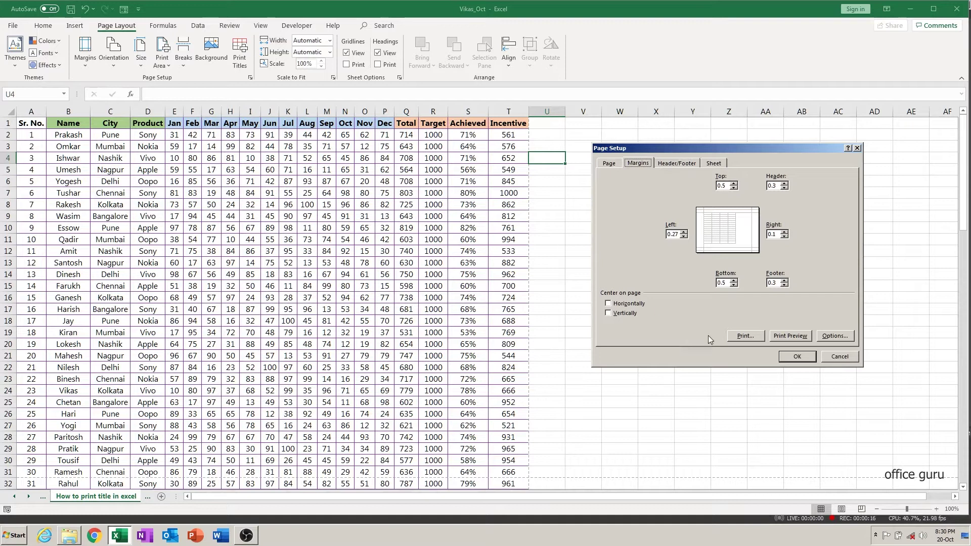
{"action": "left_click", "coordinate": [714, 165]}
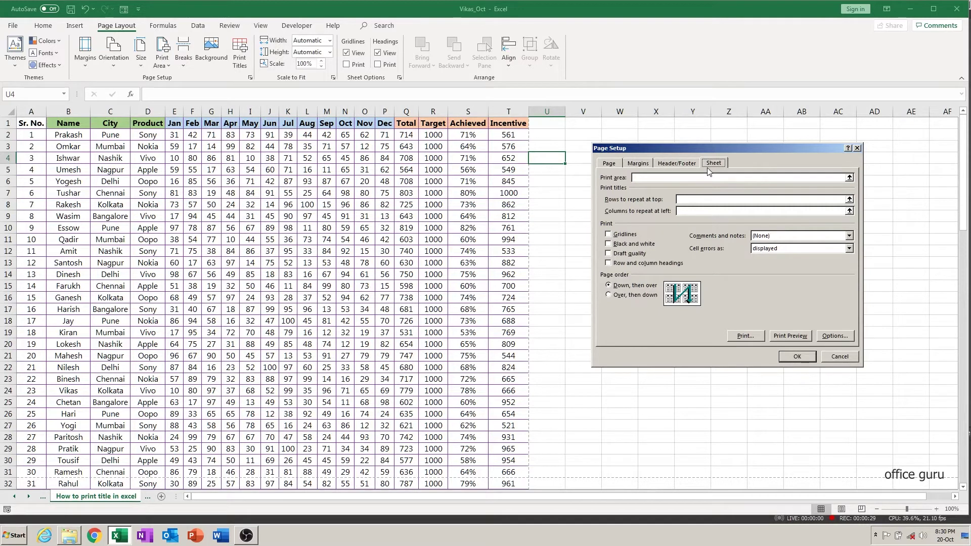
Set the print area from A1 to the end of the data, $A$1:$T$101.
{"action": "left_click", "coordinate": [654, 178]}
{"action": "left_click", "coordinate": [40, 123]}
{"action": "key", "text": "ctrl+a"}
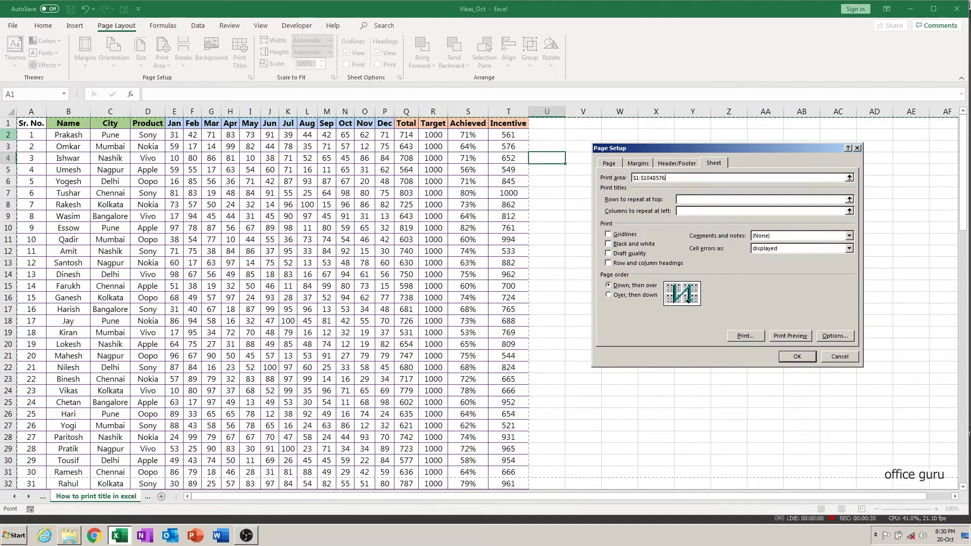
{"action": "left_click", "coordinate": [32, 124]}
{"action": "key", "text": "ctrl+shift+Right"}
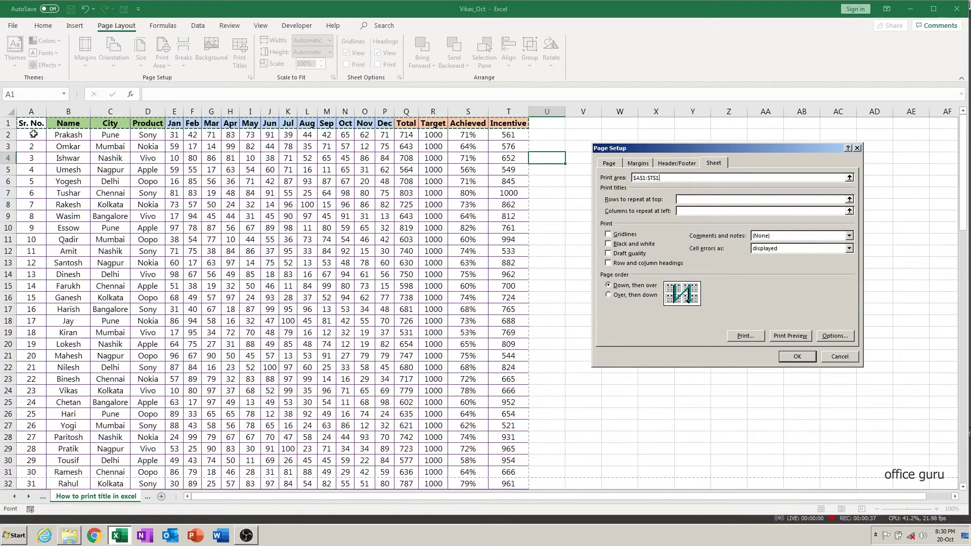
{"action": "key", "text": "ctrl+shift+Down"}
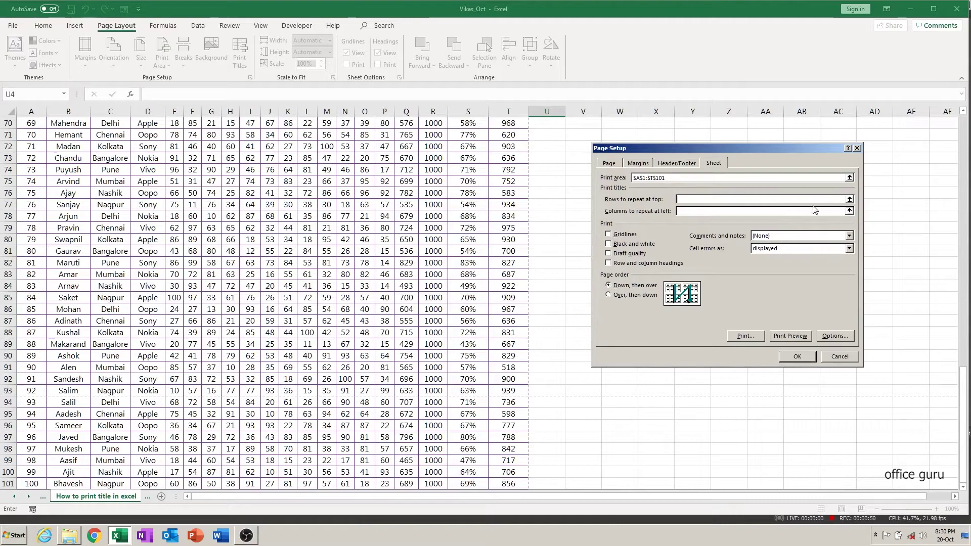
{"action": "scroll", "coordinate": [367, 251], "scroll_direction": "up", "scroll_amount": 18}
{"action": "scroll", "coordinate": [366, 251], "scroll_direction": "up", "scroll_amount": 5}
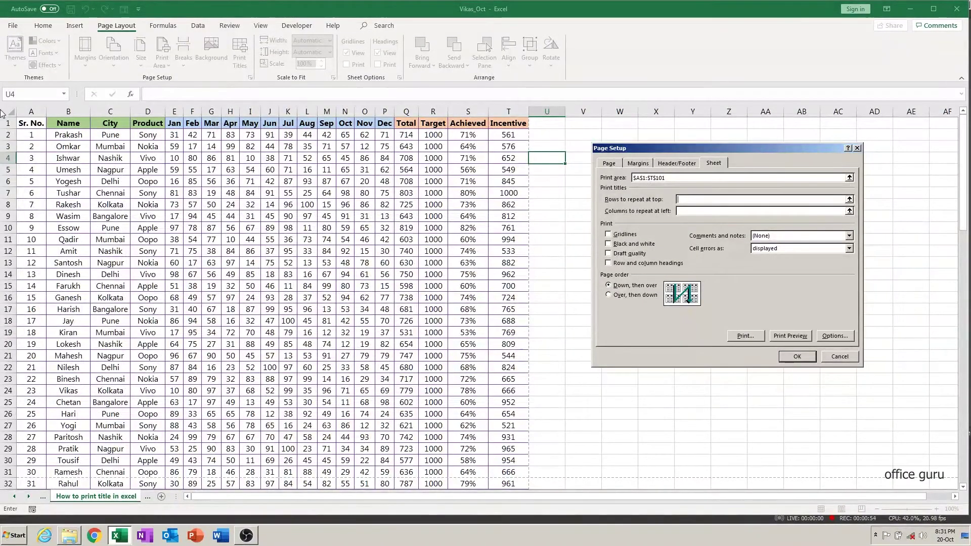
Set rows to repeat at top to $1:$1 and columns at left to $A:$A, and confirm Page Setup.
{"action": "left_click", "coordinate": [25, 123]}
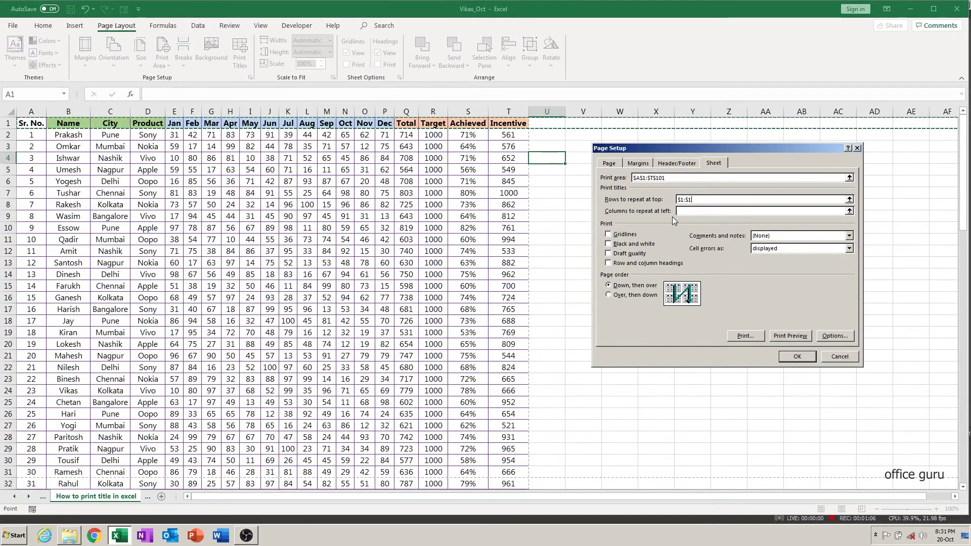
{"action": "left_click", "coordinate": [685, 212]}
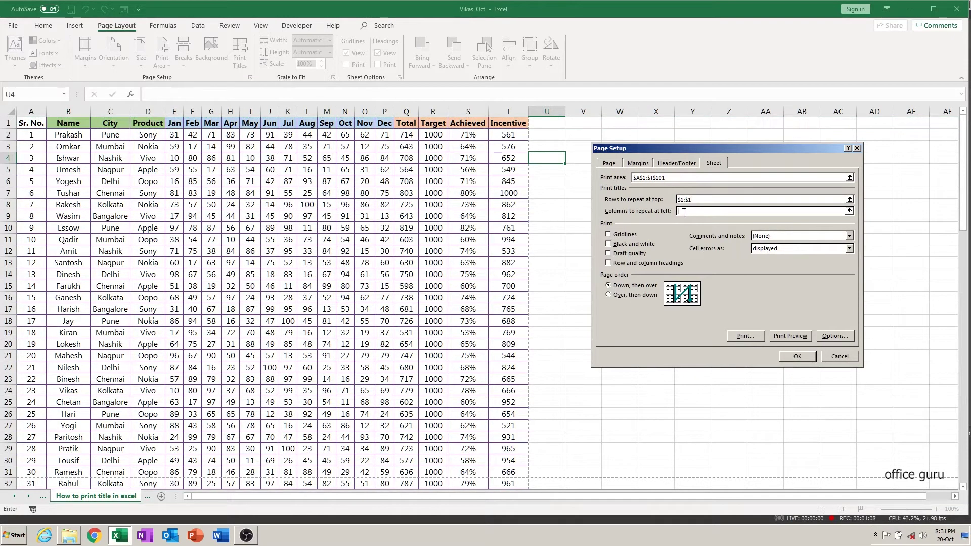
{"action": "left_click", "coordinate": [32, 123]}
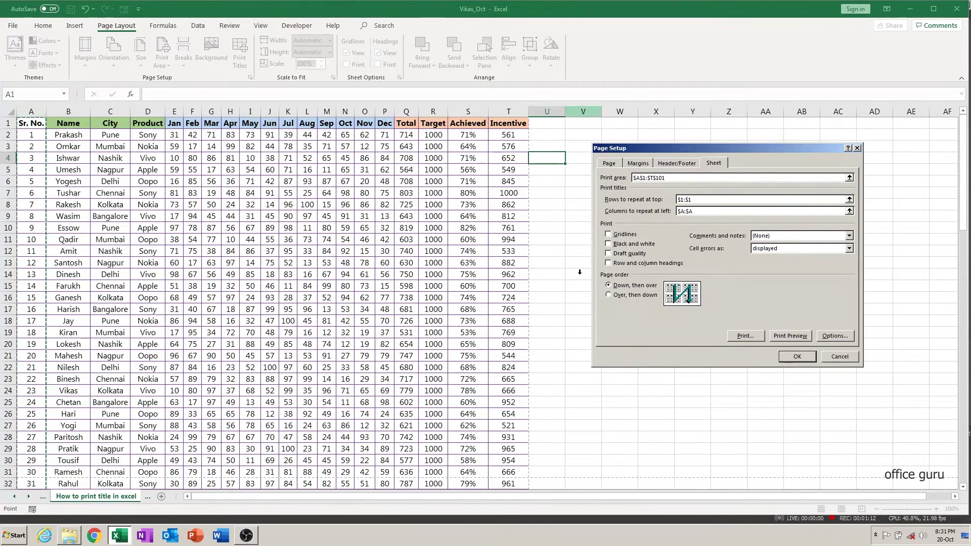
{"action": "left_click", "coordinate": [794, 356]}
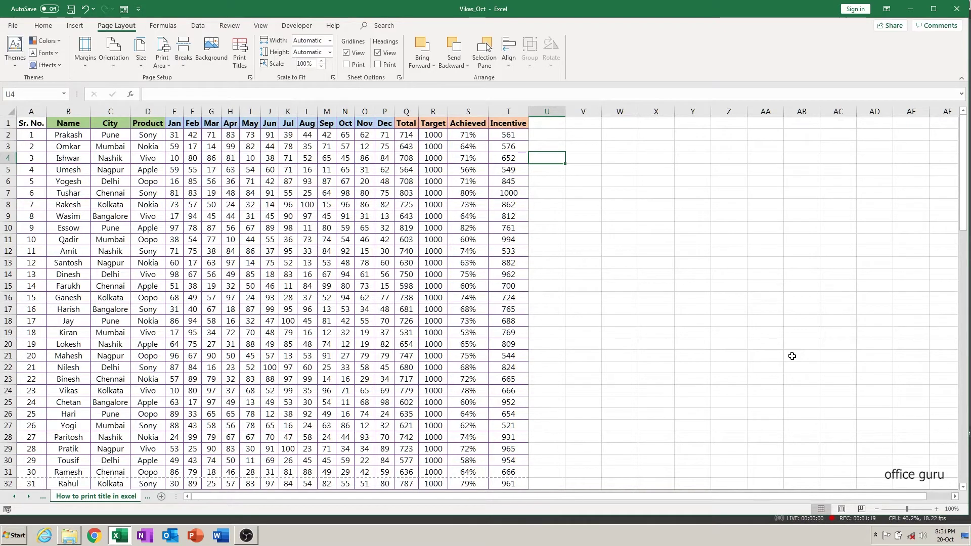
{"action": "left_click", "coordinate": [589, 252]}
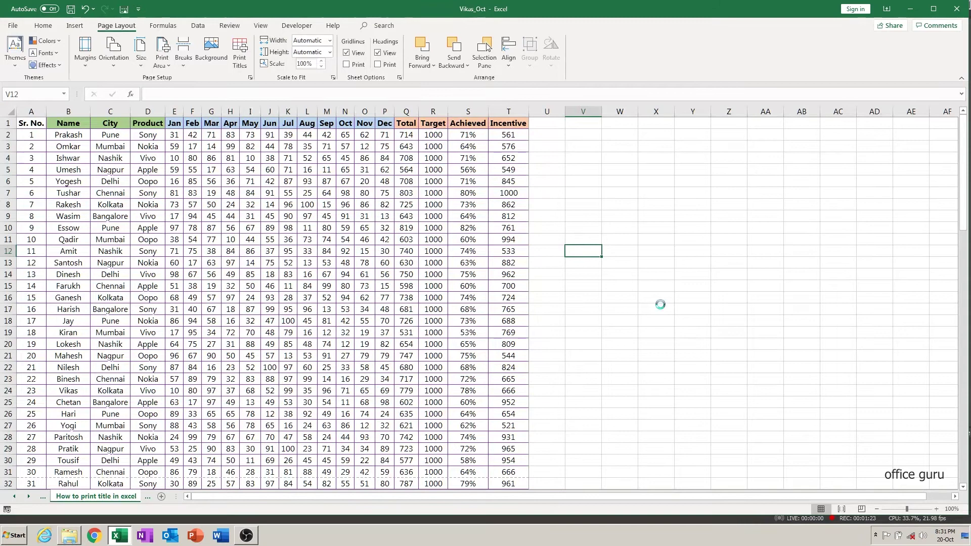
Open the print preview and check that pages 1 to 4 each start with the Sr. No. header row.
{"action": "key", "text": "ctrl+p"}
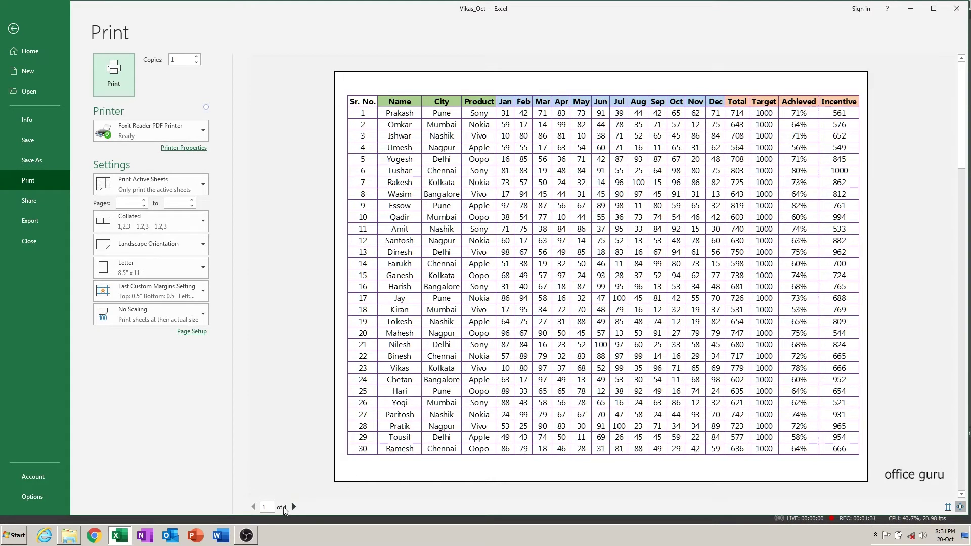
{"action": "left_click", "coordinate": [294, 507]}
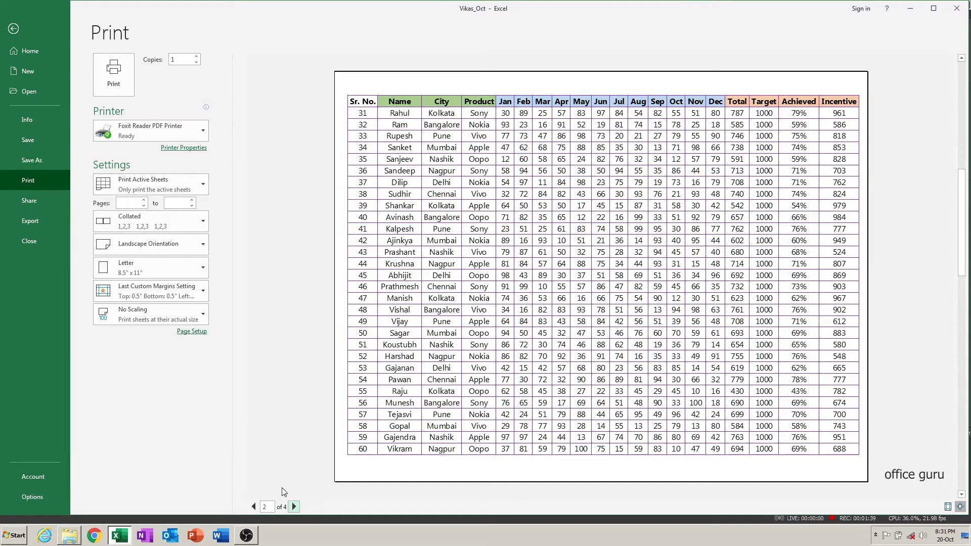
{"action": "left_click", "coordinate": [294, 506]}
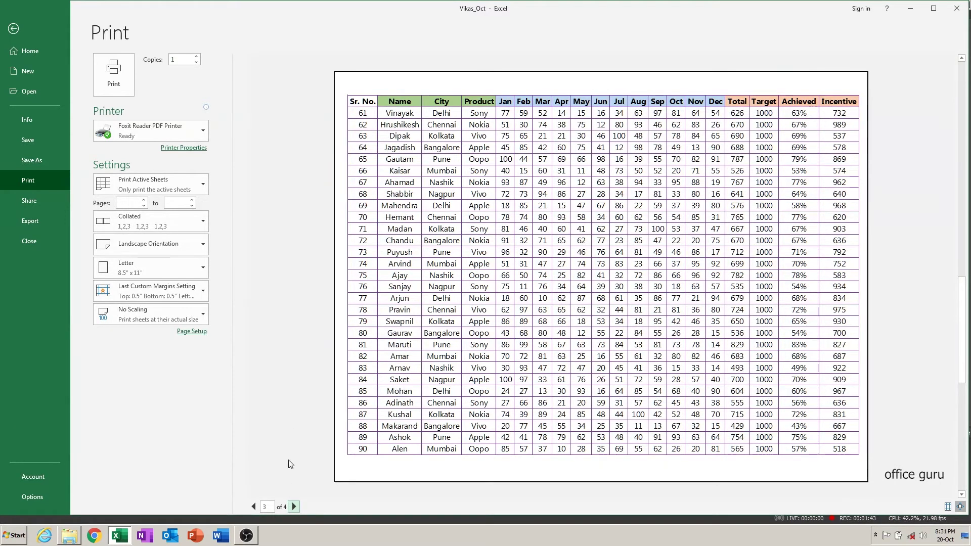
{"action": "left_click", "coordinate": [293, 507]}
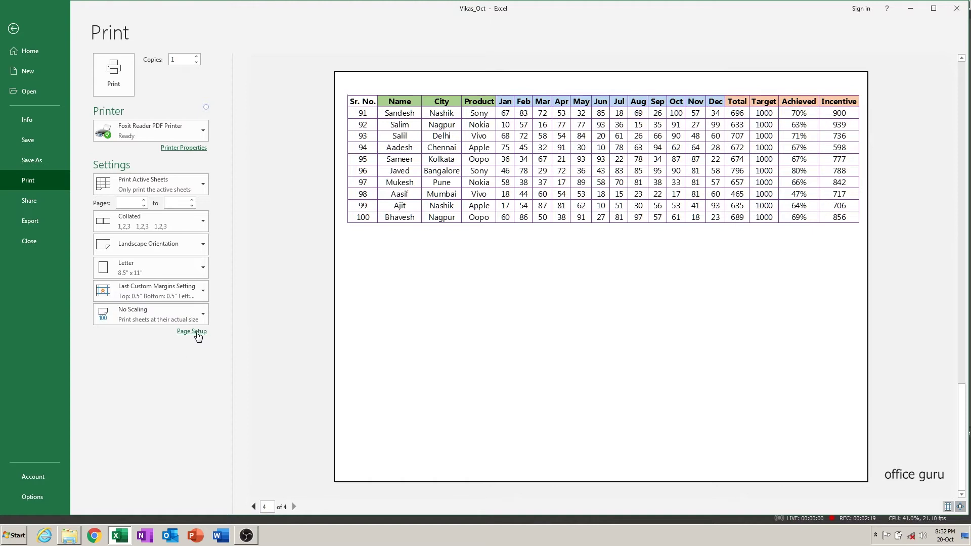
Turn on printing of row and column headings in Page Setup's Sheet settings.
{"action": "left_click", "coordinate": [197, 332]}
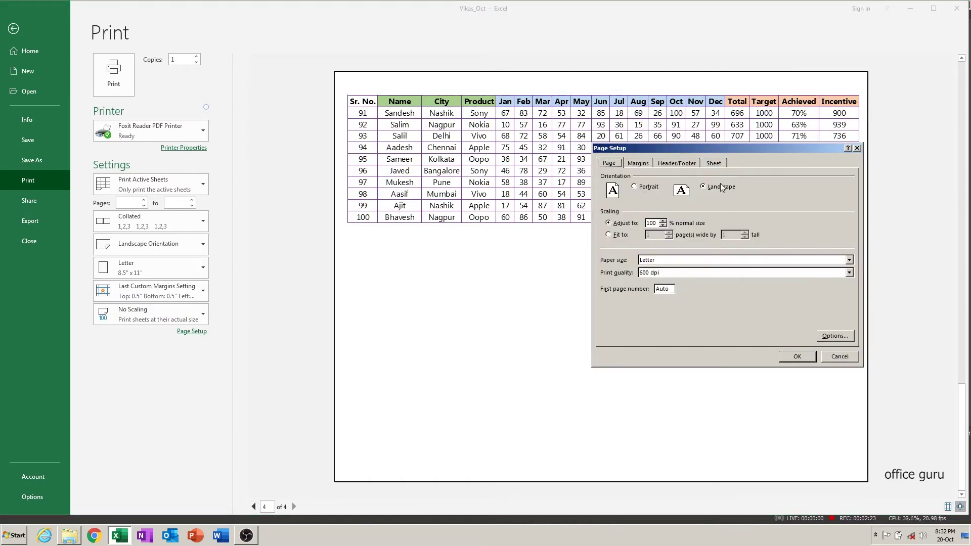
{"action": "left_click", "coordinate": [714, 164]}
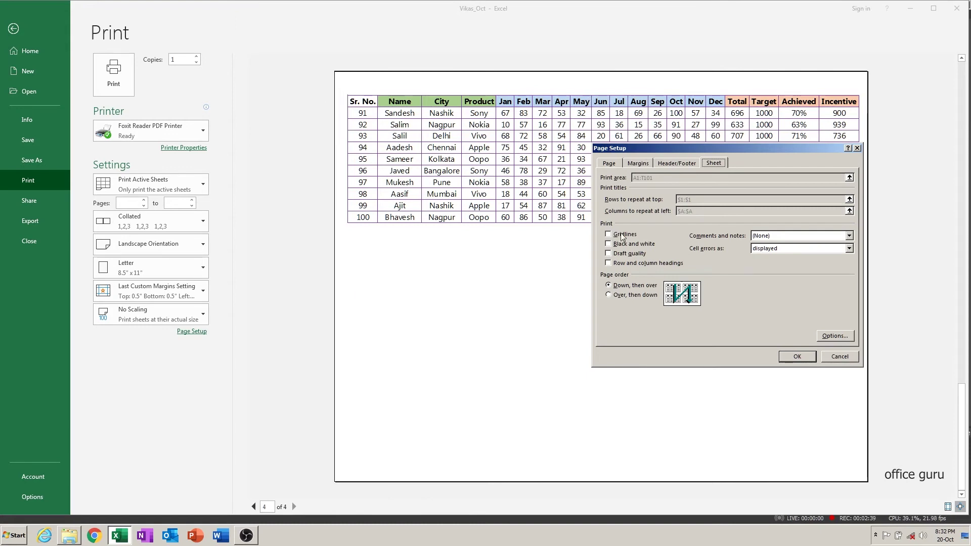
{"action": "left_click", "coordinate": [613, 264]}
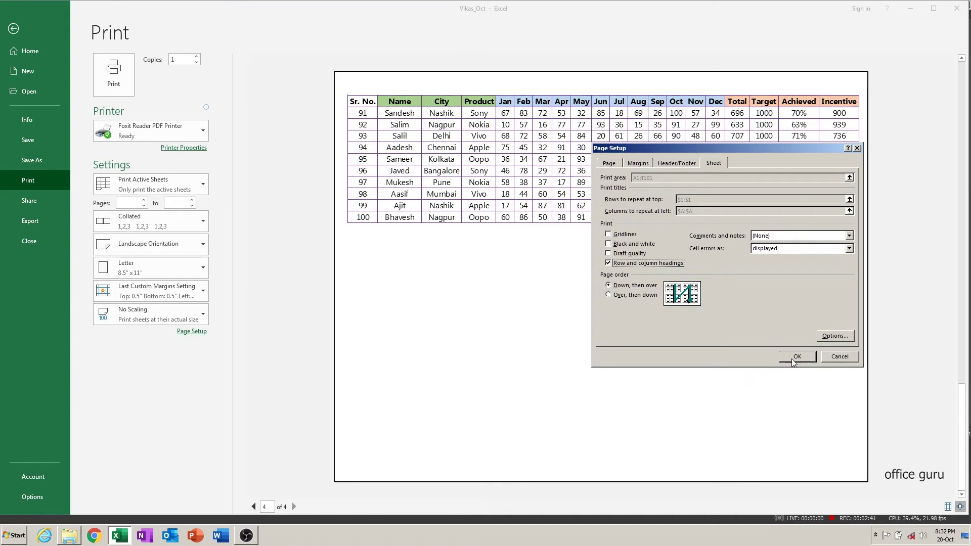
{"action": "left_click", "coordinate": [796, 357]}
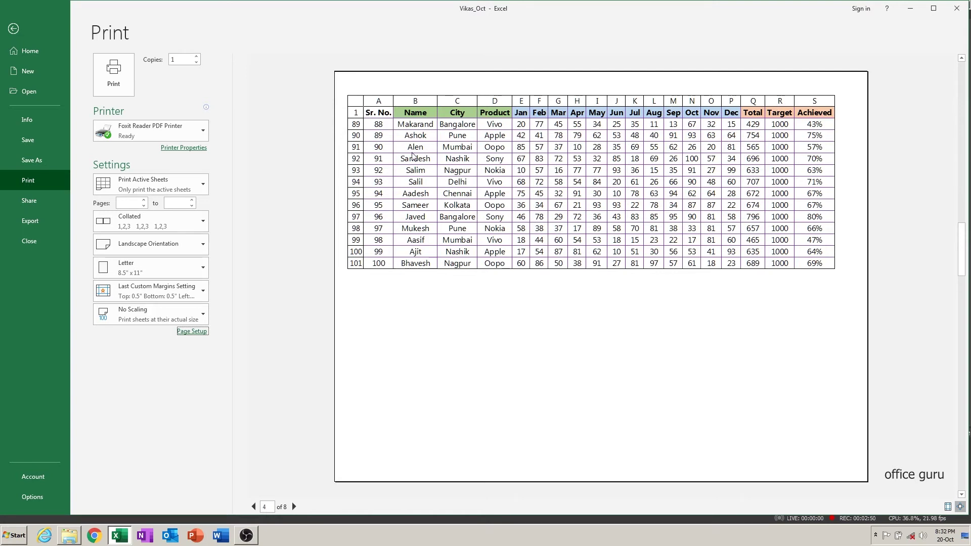
Stop printing row and column headings and switch the printout to black and white.
{"action": "left_click", "coordinate": [197, 333]}
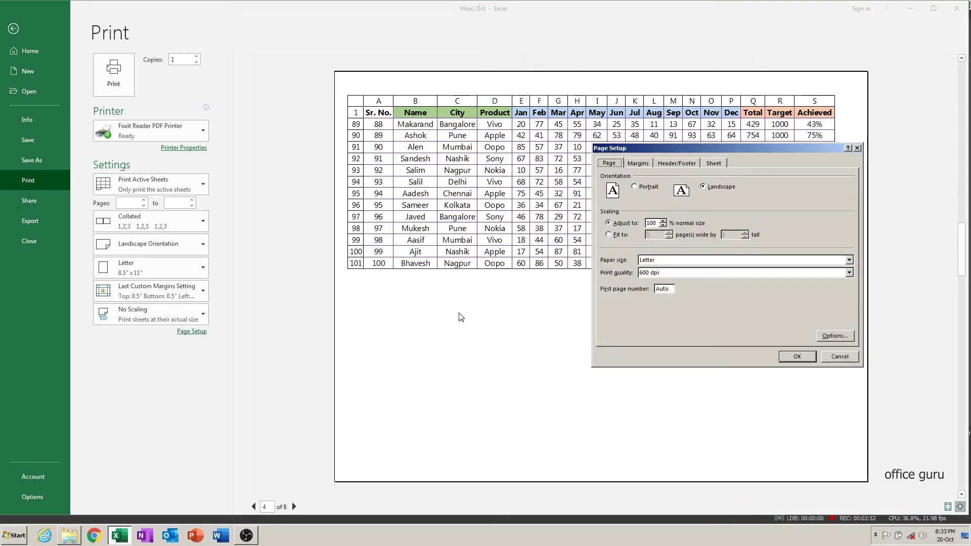
{"action": "left_click", "coordinate": [720, 164]}
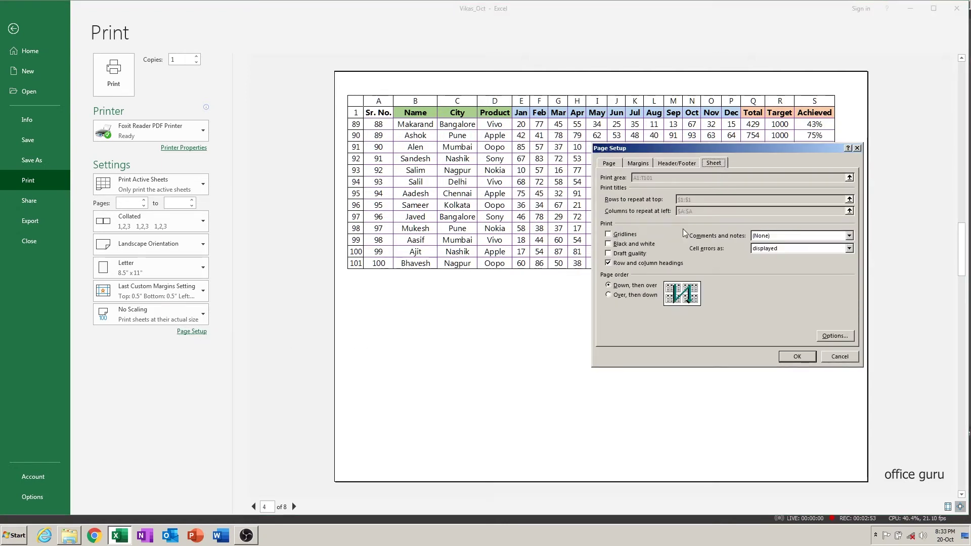
{"action": "left_click", "coordinate": [609, 264]}
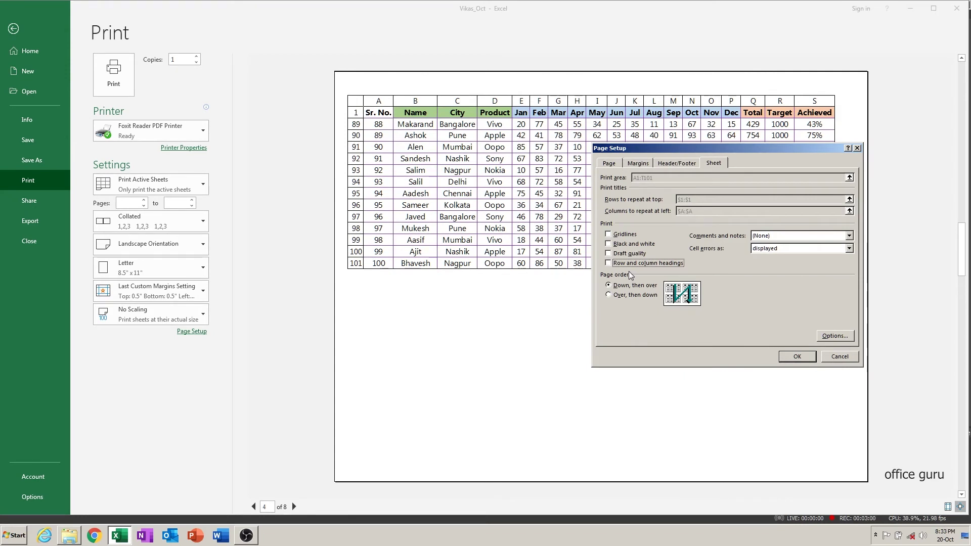
{"action": "left_click", "coordinate": [609, 244]}
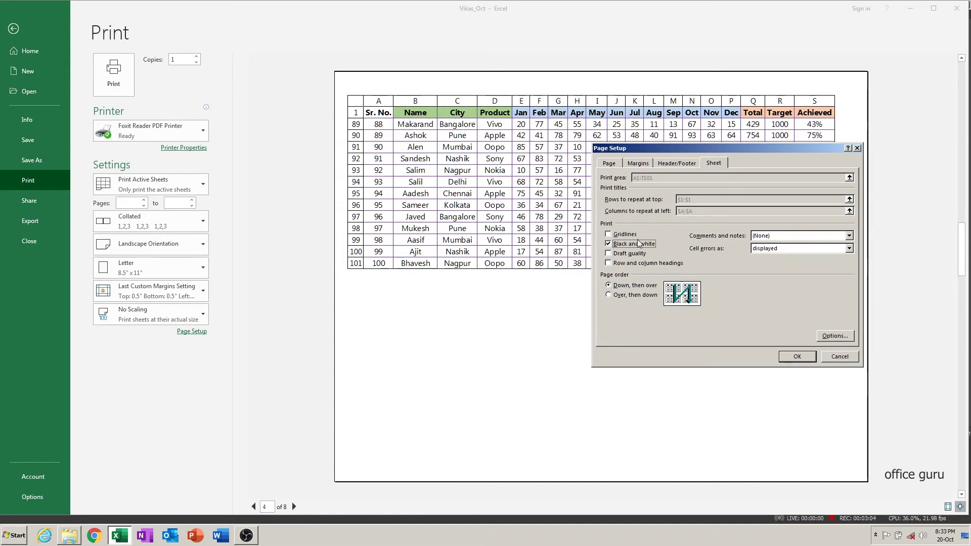
{"action": "left_click", "coordinate": [797, 357]}
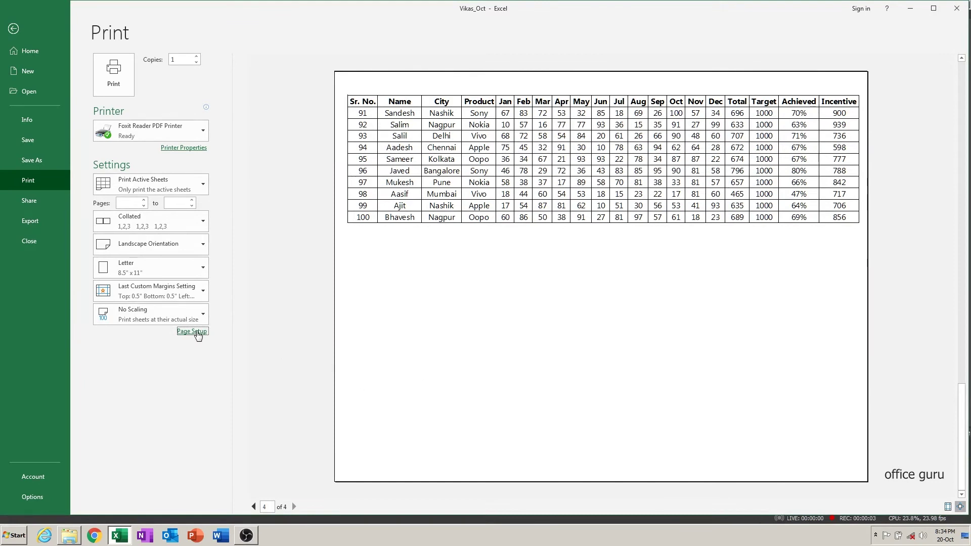
{"action": "left_click", "coordinate": [197, 332]}
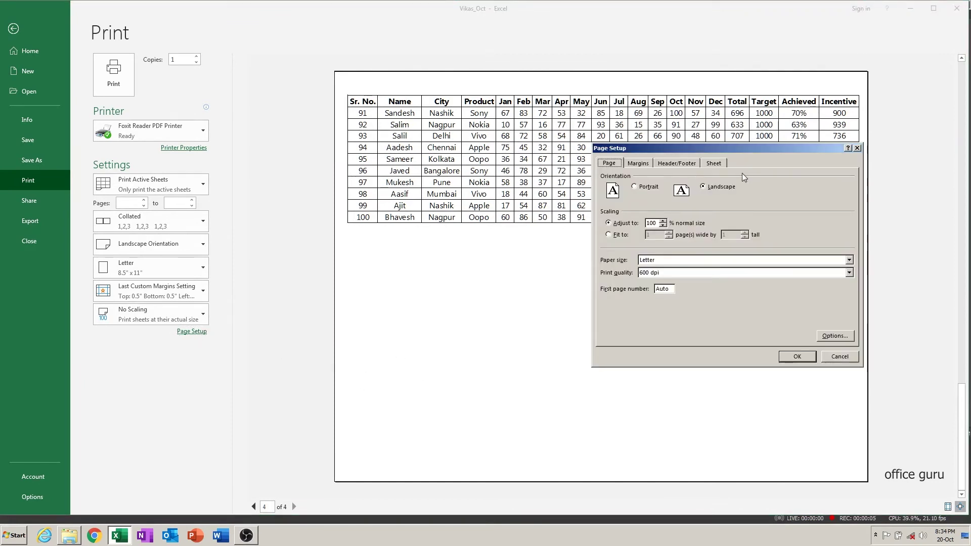
Turn black-and-white printing off, toggle gridlines, and leave the print preview for the worksheet.
{"action": "left_click", "coordinate": [714, 164]}
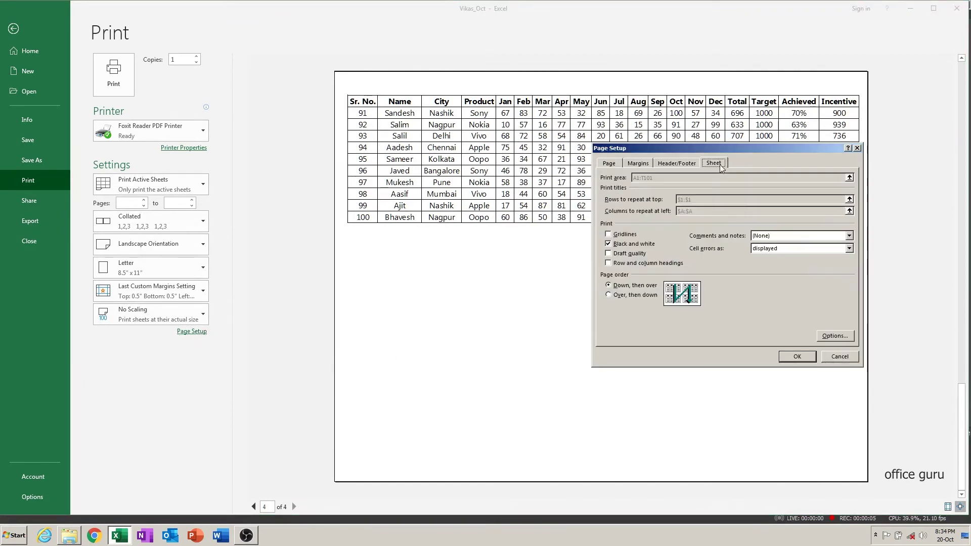
{"action": "left_click", "coordinate": [609, 245]}
{"action": "left_click", "coordinate": [609, 234]}
{"action": "left_click", "coordinate": [797, 357]}
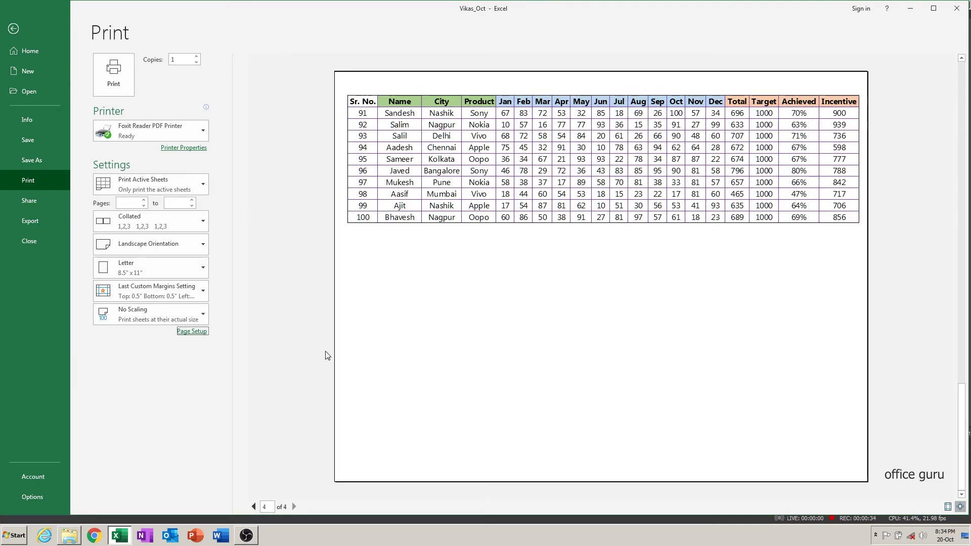
{"action": "key", "text": "Escape"}
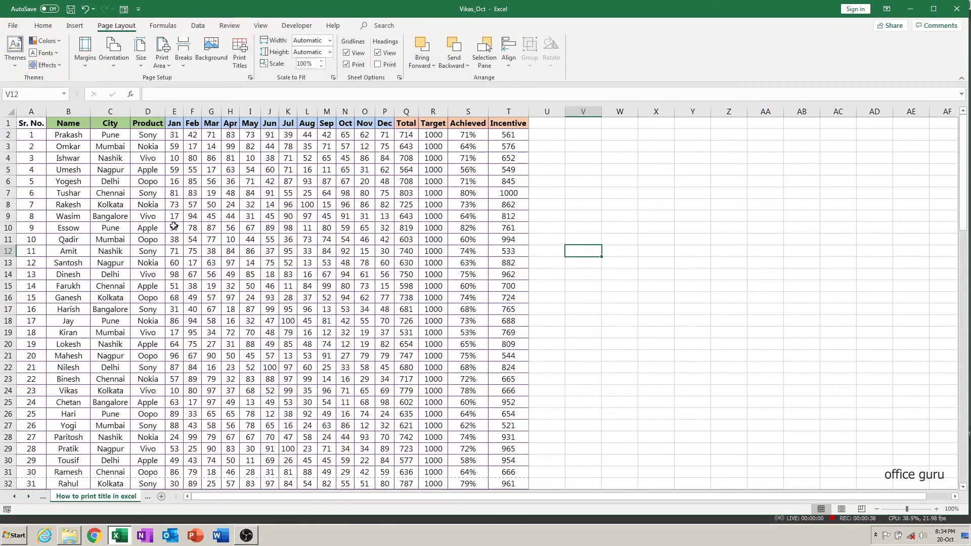
Select the header row and first data row, A1:T2, in normal view.
{"action": "left_click_drag", "start_coordinate": [37, 125], "coordinate": [524, 498]}
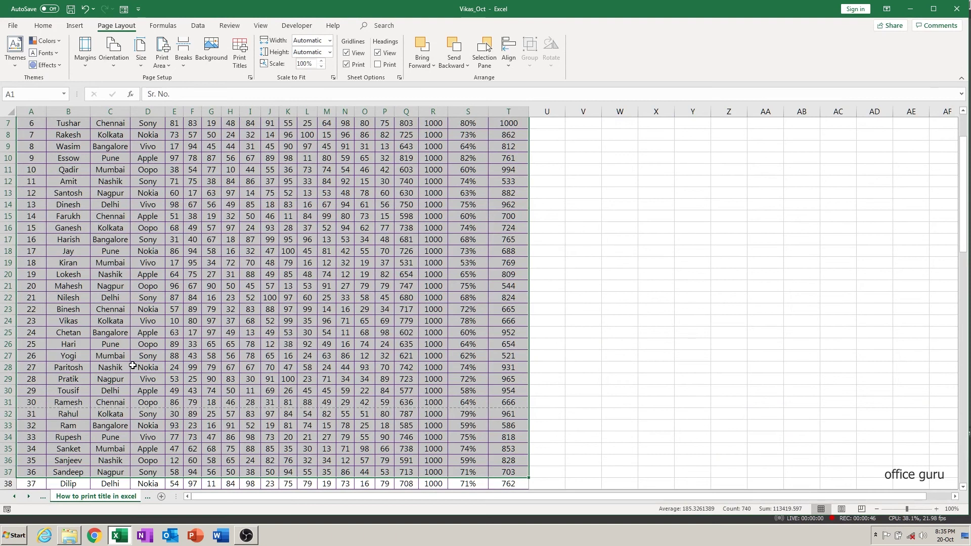
{"action": "scroll", "coordinate": [116, 349], "scroll_direction": "up", "scroll_amount": 2}
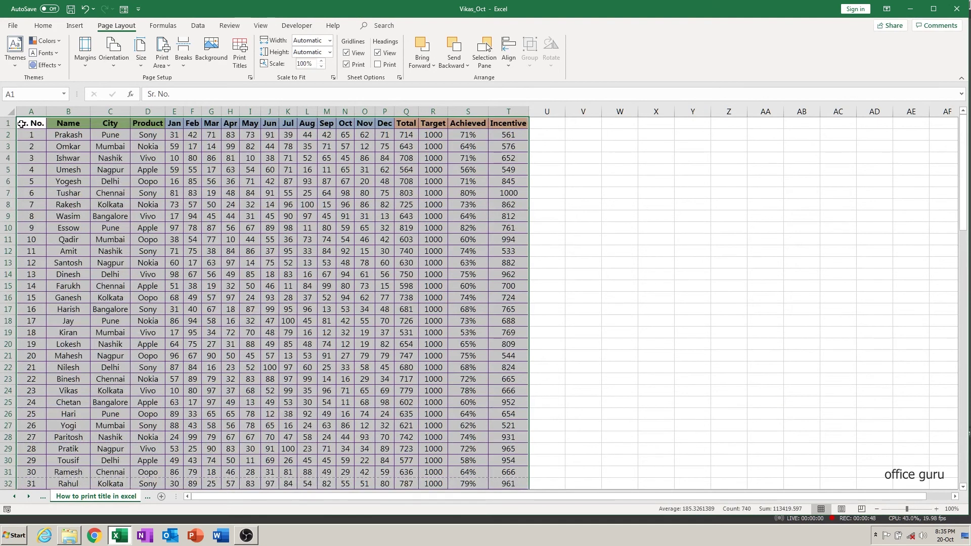
{"action": "left_click_drag", "start_coordinate": [22, 124], "coordinate": [458, 131]}
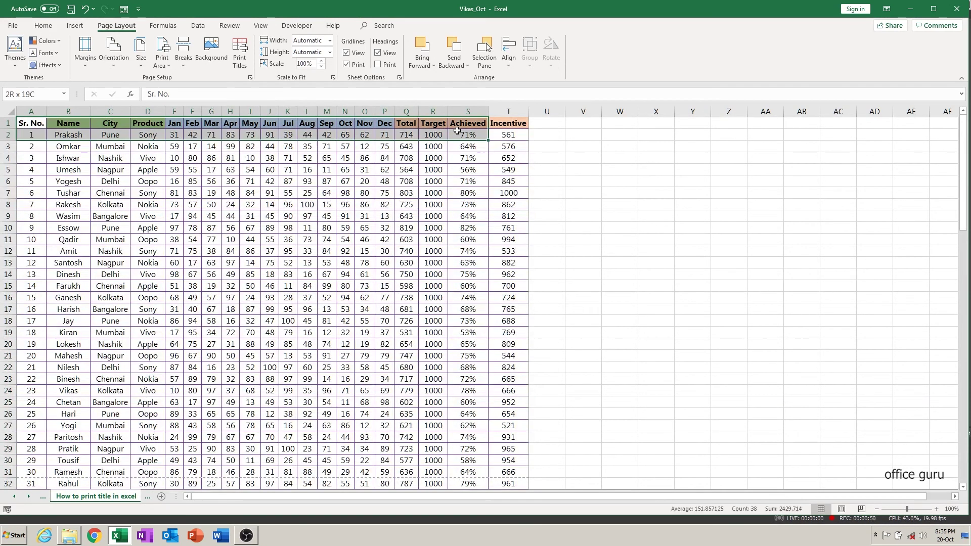
{"action": "left_click_drag", "start_coordinate": [458, 131], "coordinate": [508, 135]}
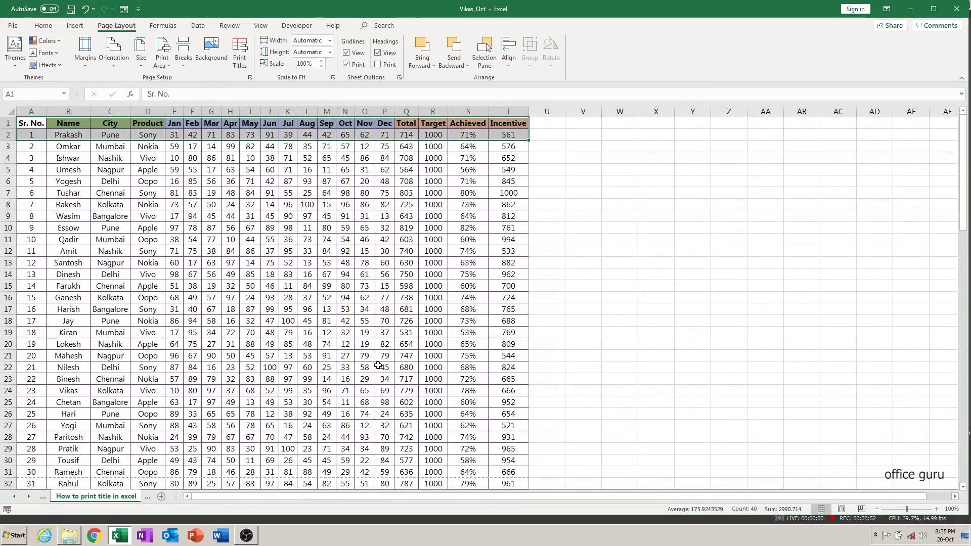
Scroll down past the table's end at row 101 and select cell H105.
{"action": "scroll", "coordinate": [378, 366], "scroll_direction": "down", "scroll_amount": 2}
{"action": "scroll", "coordinate": [375, 375], "scroll_direction": "down", "scroll_amount": 8}
{"action": "scroll", "coordinate": [372, 382], "scroll_direction": "down", "scroll_amount": 4}
{"action": "scroll", "coordinate": [370, 386], "scroll_direction": "down", "scroll_amount": 2}
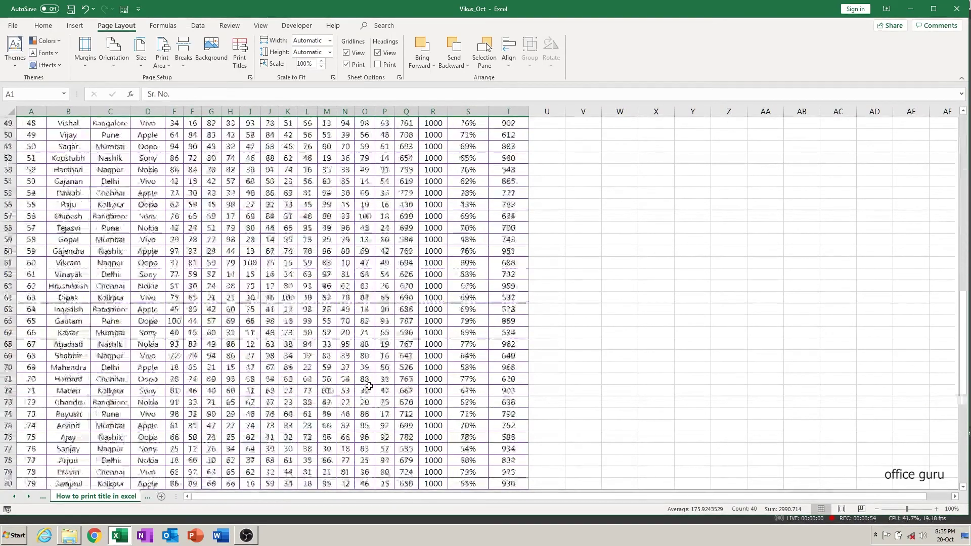
{"action": "scroll", "coordinate": [369, 386], "scroll_direction": "down", "scroll_amount": 7}
{"action": "scroll", "coordinate": [370, 386], "scroll_direction": "down", "scroll_amount": 2}
{"action": "scroll", "coordinate": [369, 387], "scroll_direction": "down", "scroll_amount": 3}
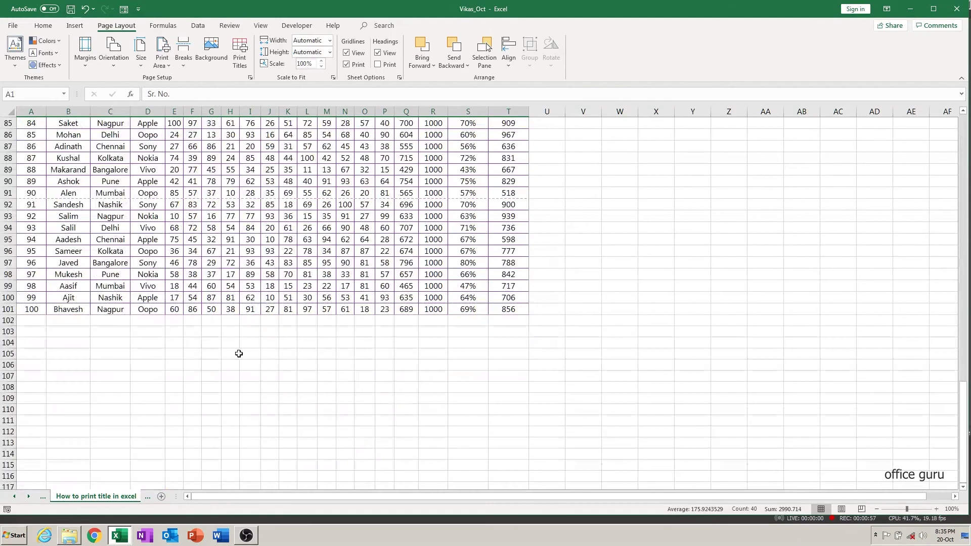
{"action": "left_click", "coordinate": [239, 353]}
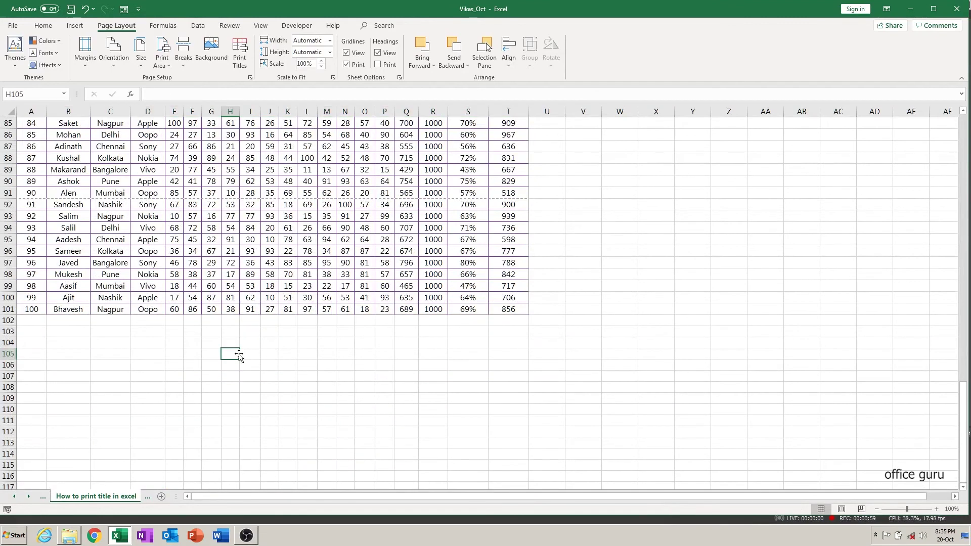